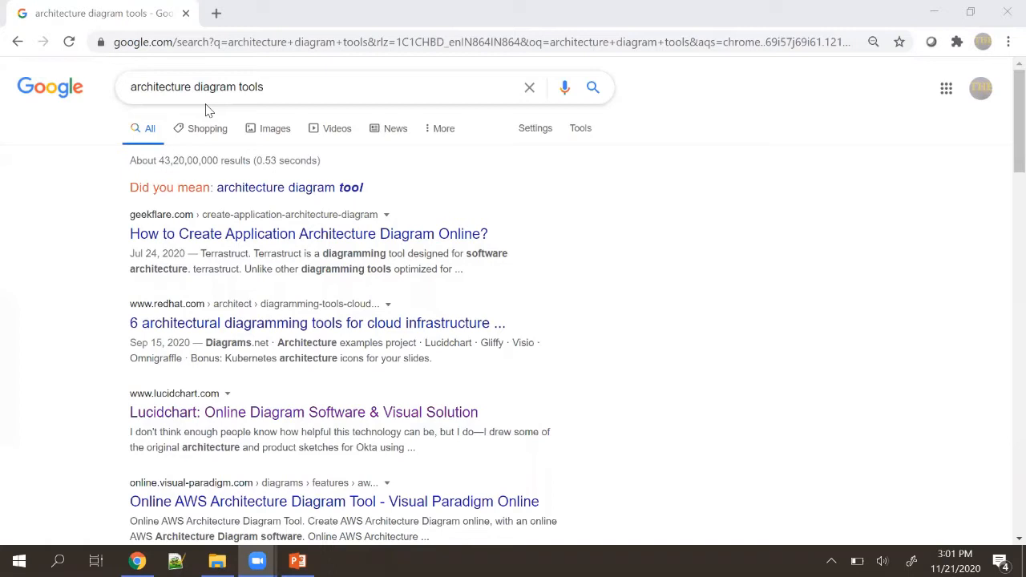
# Open the draw.io diagram editor in a new browser tab
pyautogui.click(215, 14)
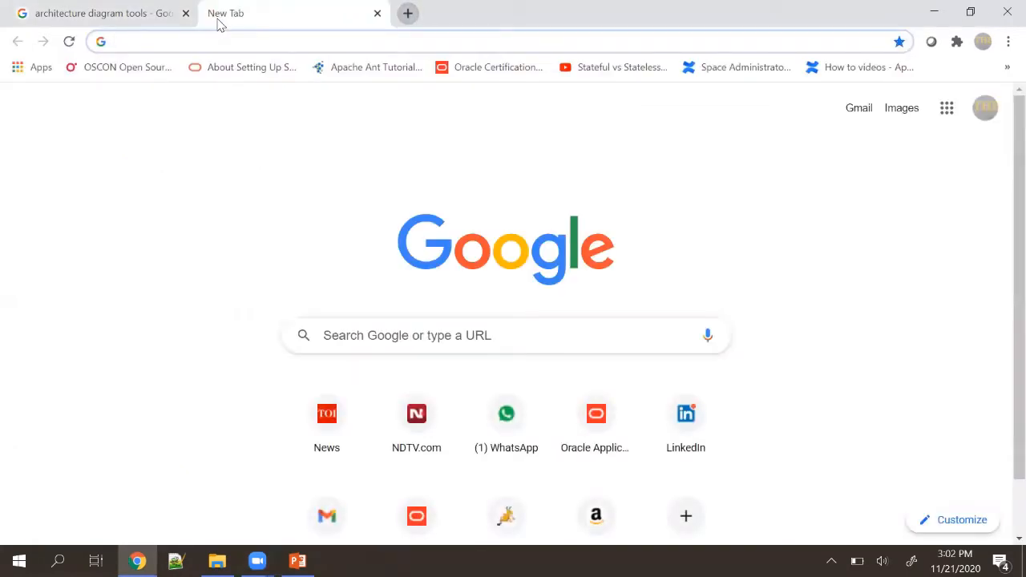
pyautogui.write('draw')
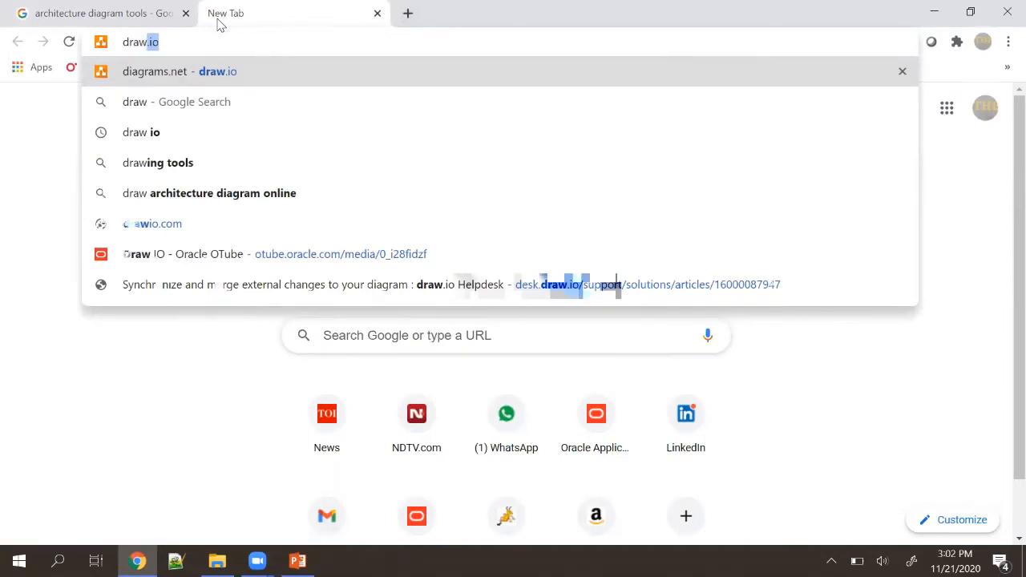
pyautogui.press('Return')
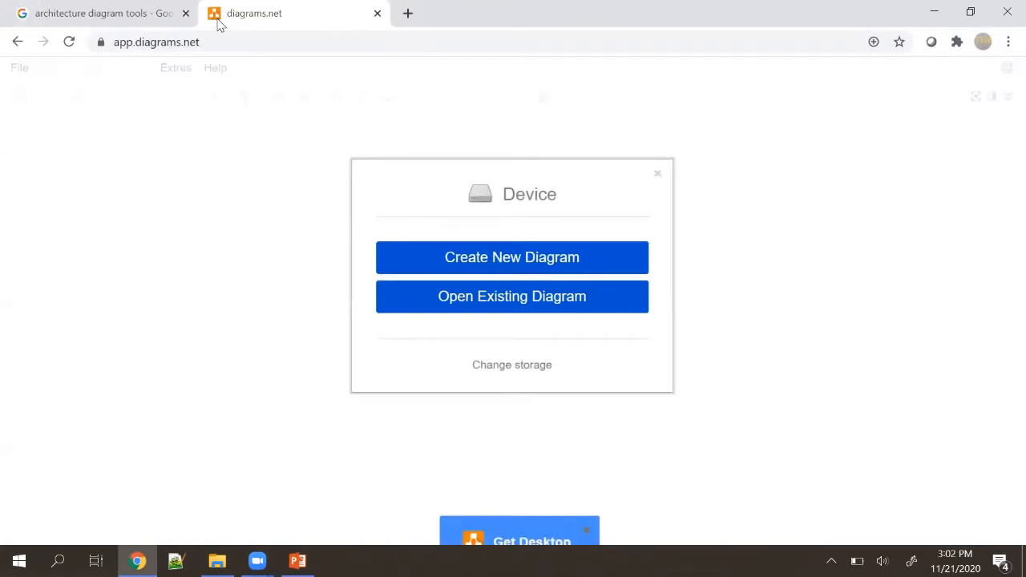
# Cancel opening an existing diagram and dismiss the Get Desktop banner
pyautogui.click(476, 298)
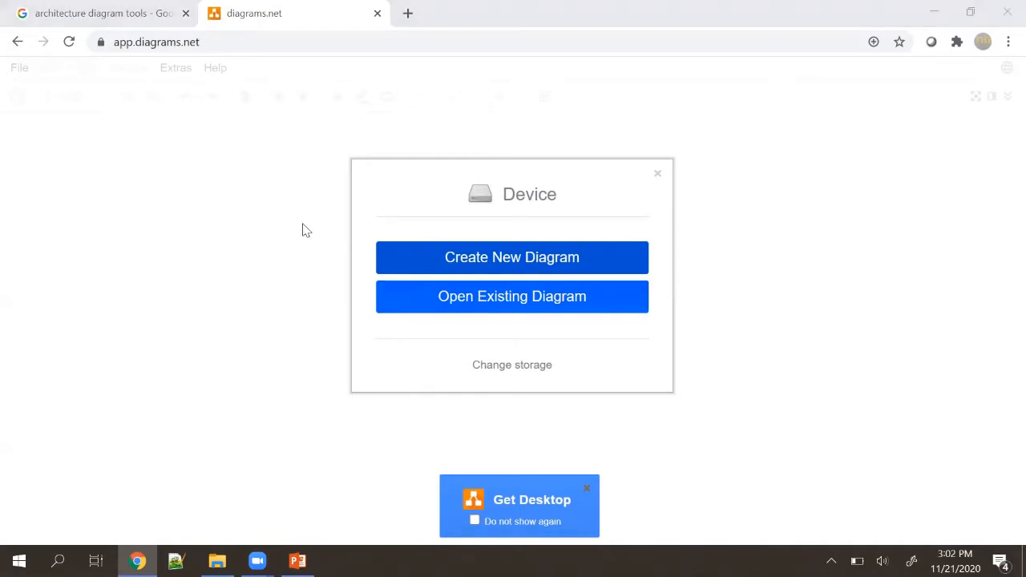
pyautogui.press('Escape')
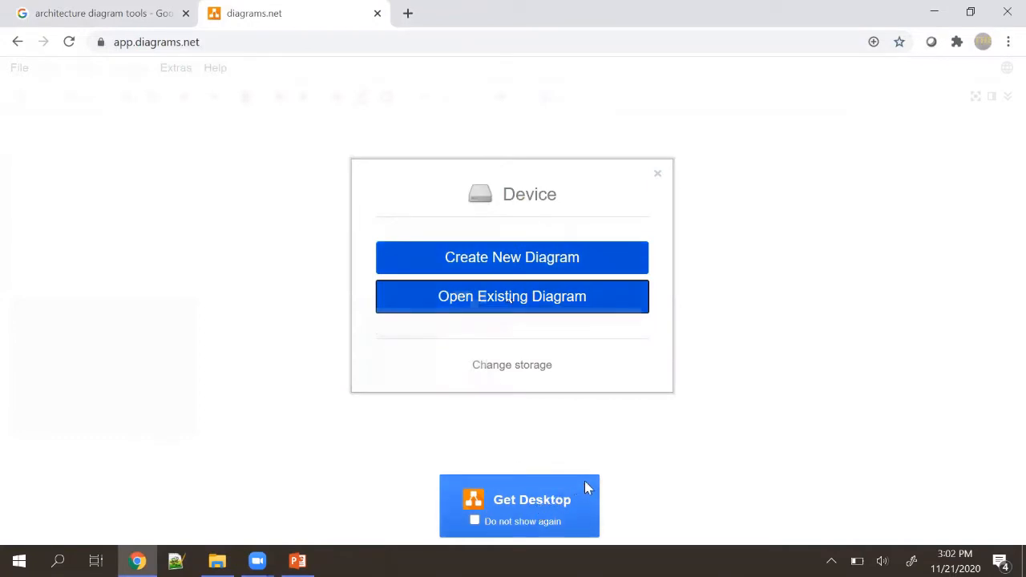
pyautogui.click(521, 530)
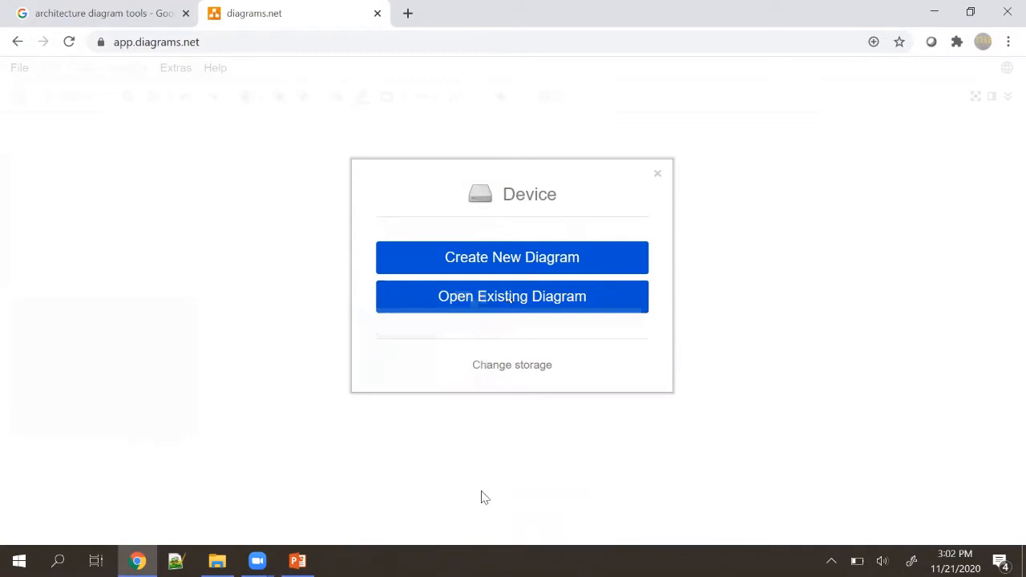
# Create a new diagram from the Blank Diagram template with the filename Demo1.drawio
pyautogui.click(515, 253)
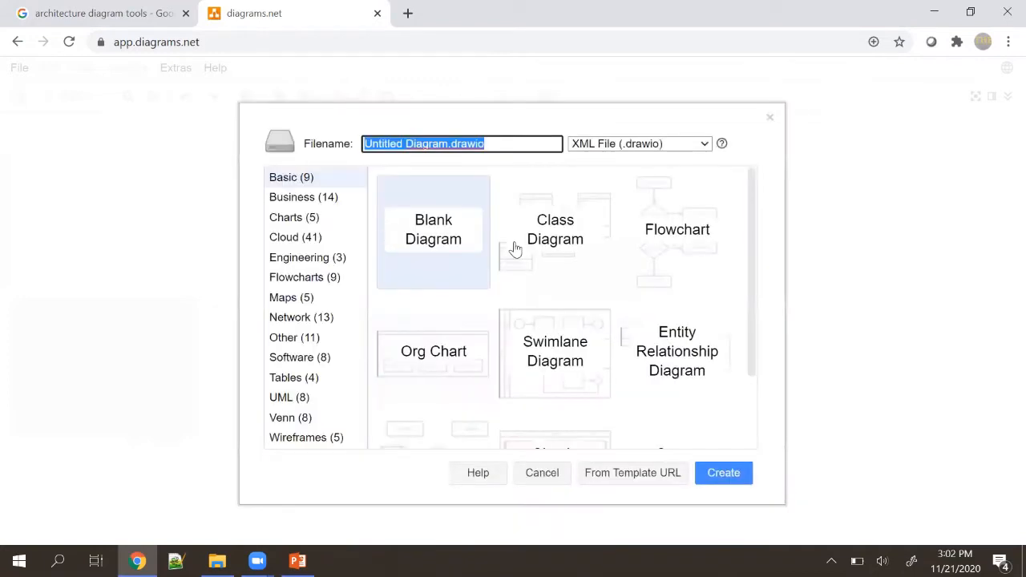
pyautogui.click(451, 147)
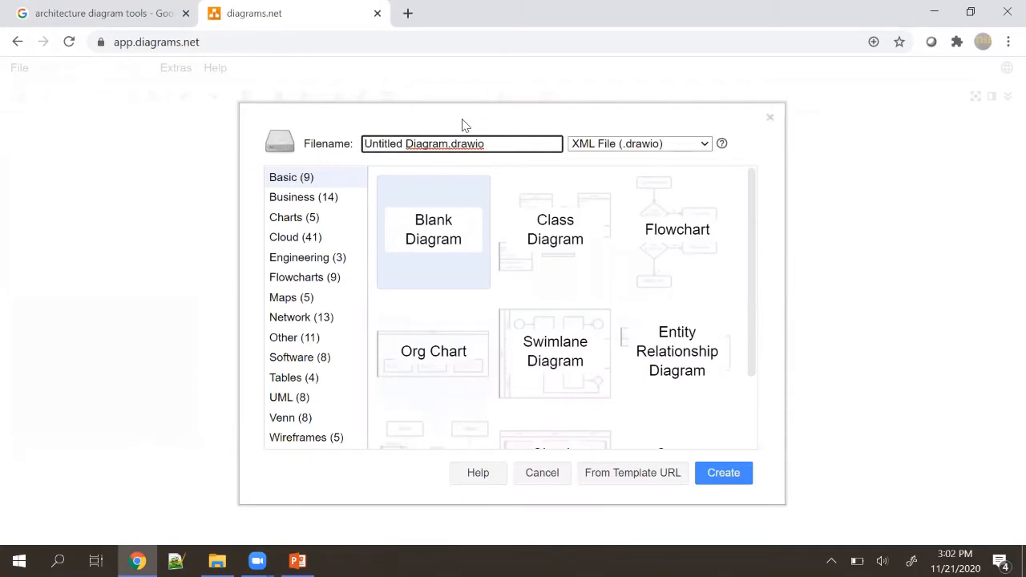
pyautogui.hotkey('shift', 'Home')
pyautogui.write('Demo1')
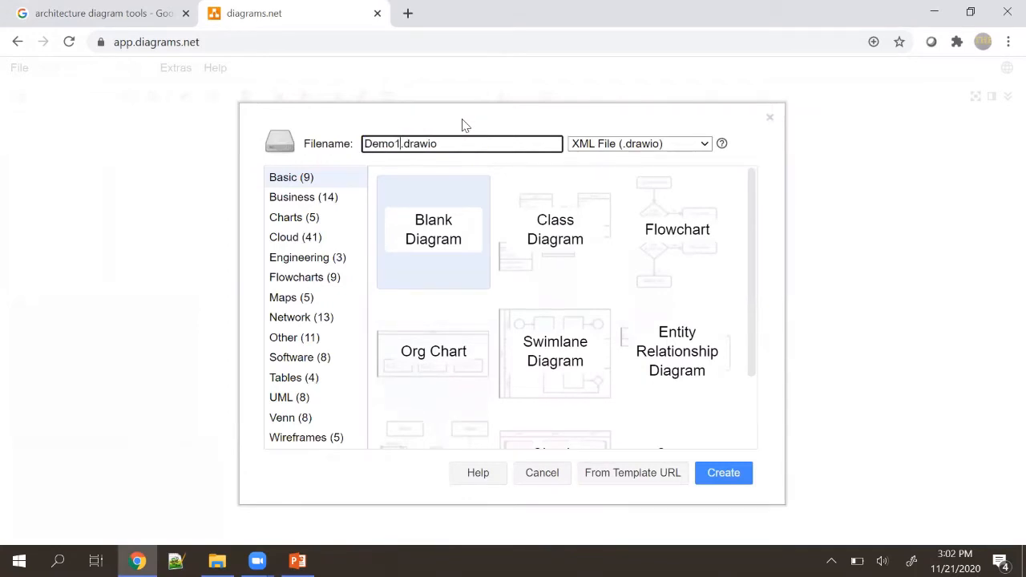
pyautogui.click(449, 252)
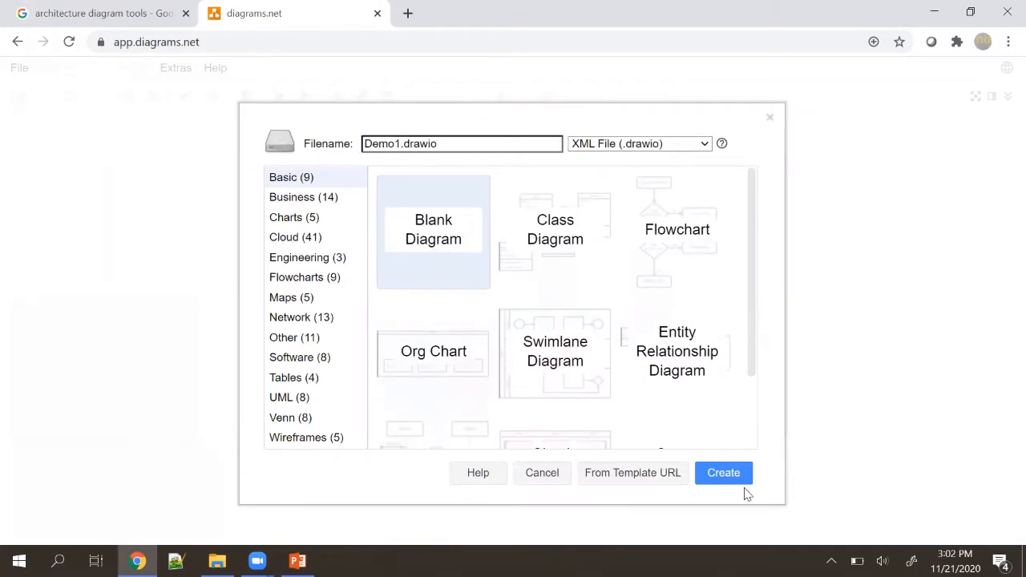
pyautogui.click(703, 474)
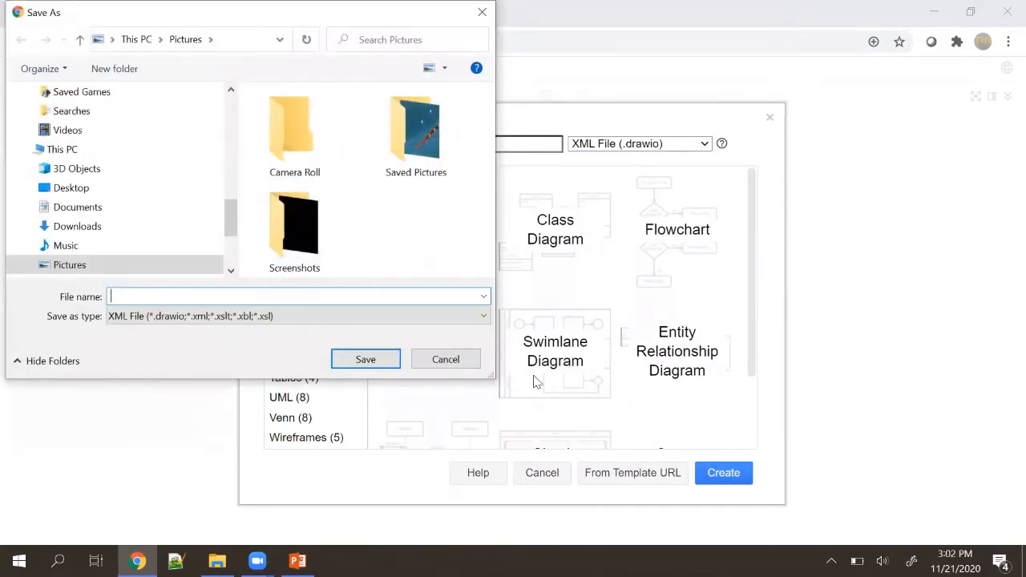
# Save the new diagram in the Pictures folder as demo1 in the Editable Bitmap Image (*.png) format
pyautogui.click(166, 319)
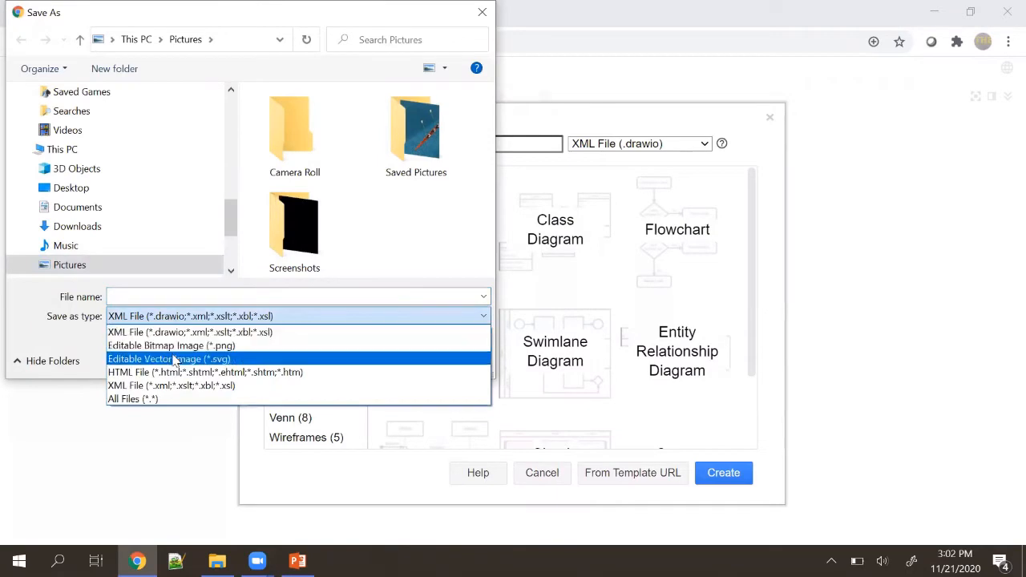
pyautogui.click(180, 346)
pyautogui.click(140, 296)
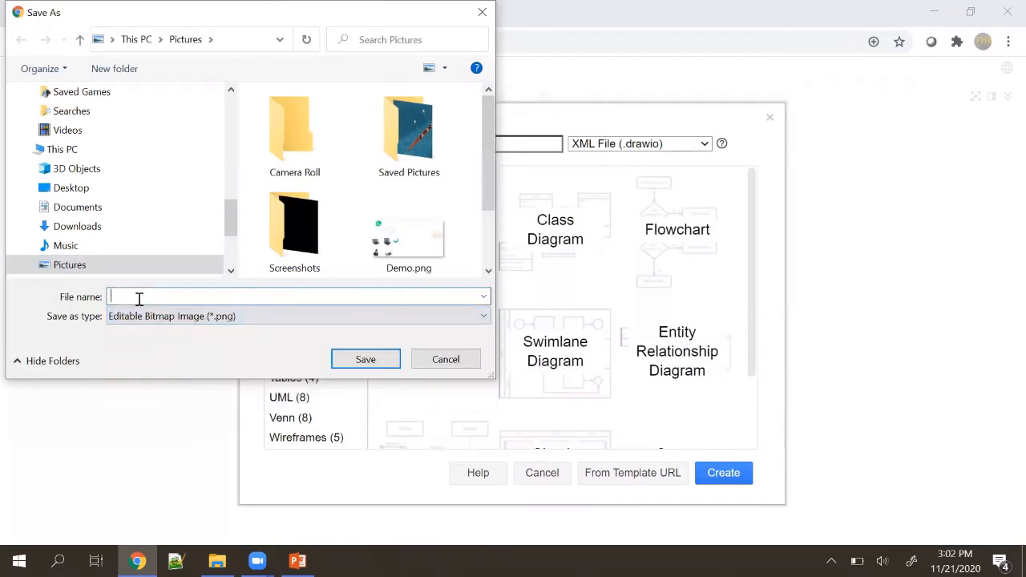
pyautogui.write('demo1')
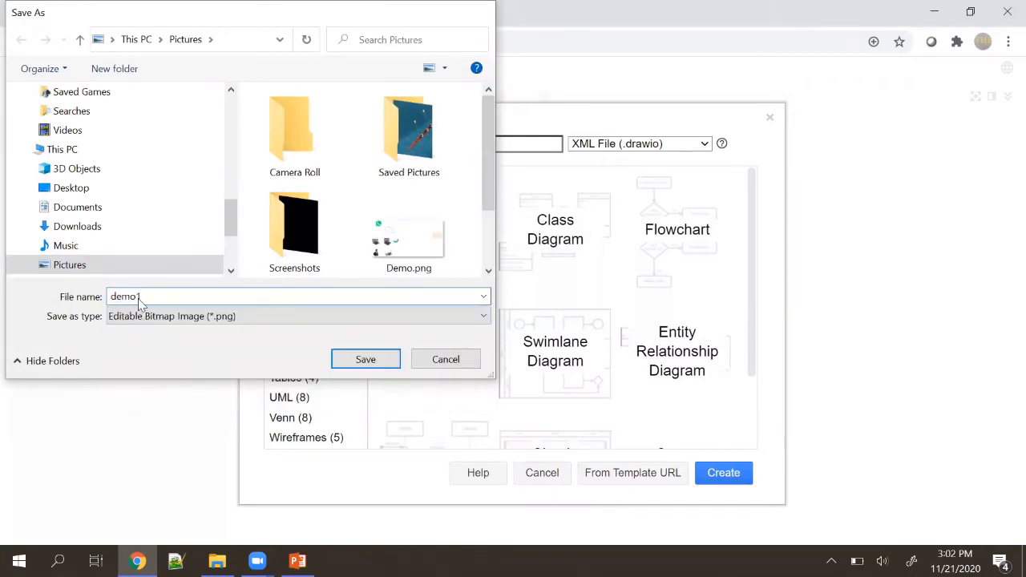
pyautogui.press('Return')
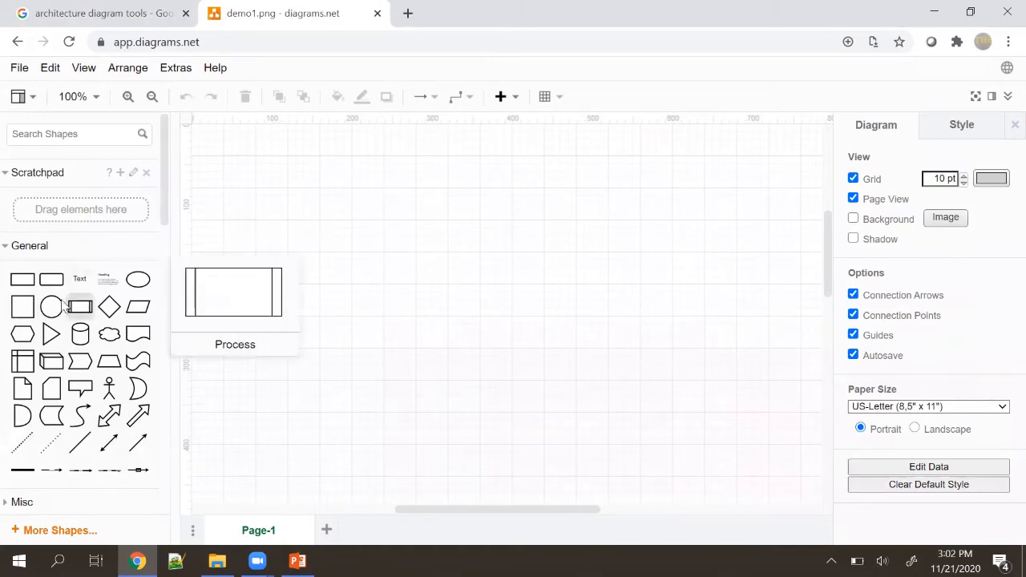
# Place a circle, a cloud and a cylinder from the General shapes in a horizontal row on the canvas
pyautogui.moveTo(53, 309); pyautogui.dragTo(345, 221)
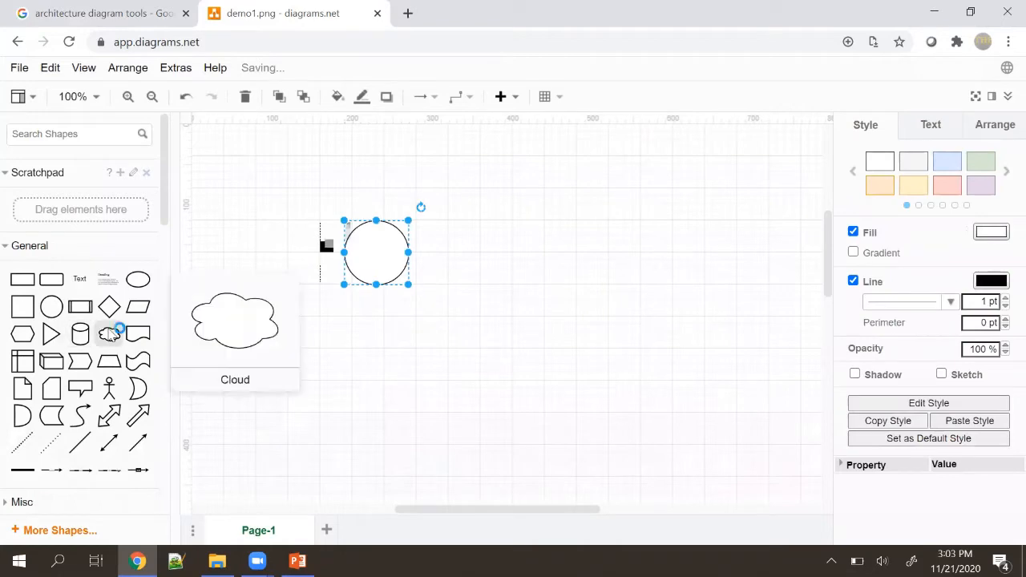
pyautogui.moveTo(109, 334); pyautogui.dragTo(448, 229)
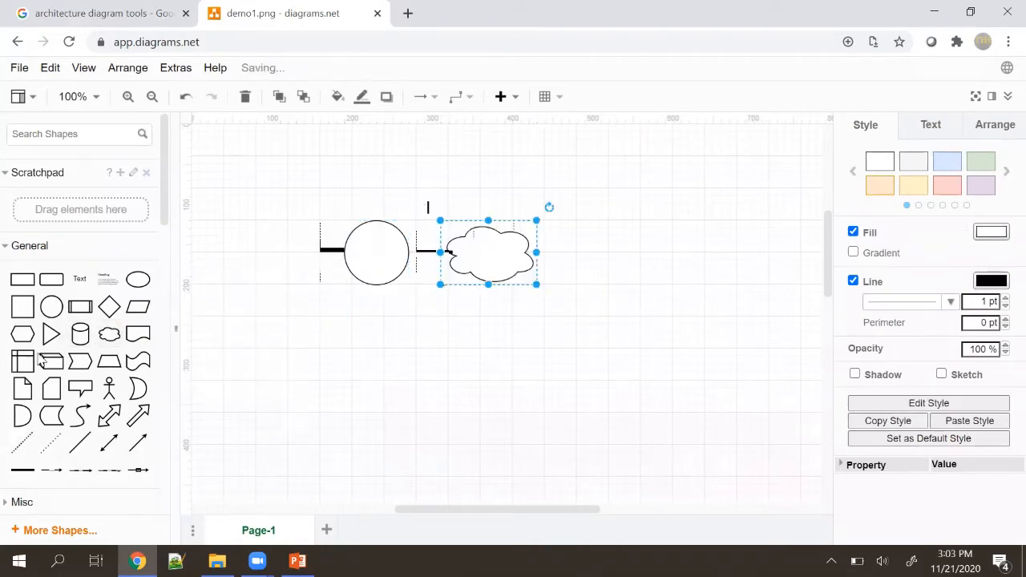
pyautogui.moveTo(80, 334); pyautogui.dragTo(602, 228)
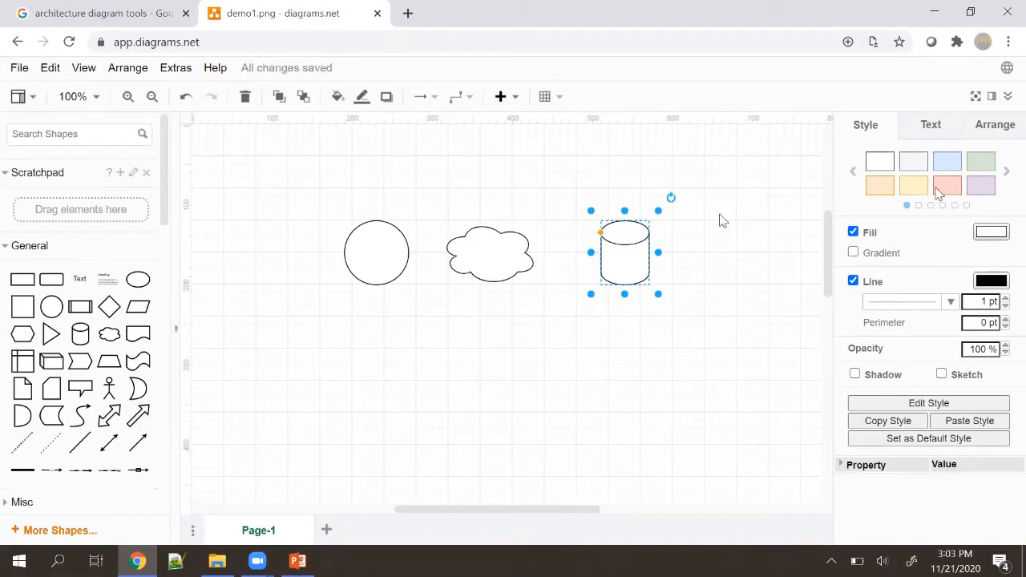
# Apply the yellow preset style to the circle and the purple preset style to the cloud
pyautogui.click(365, 251)
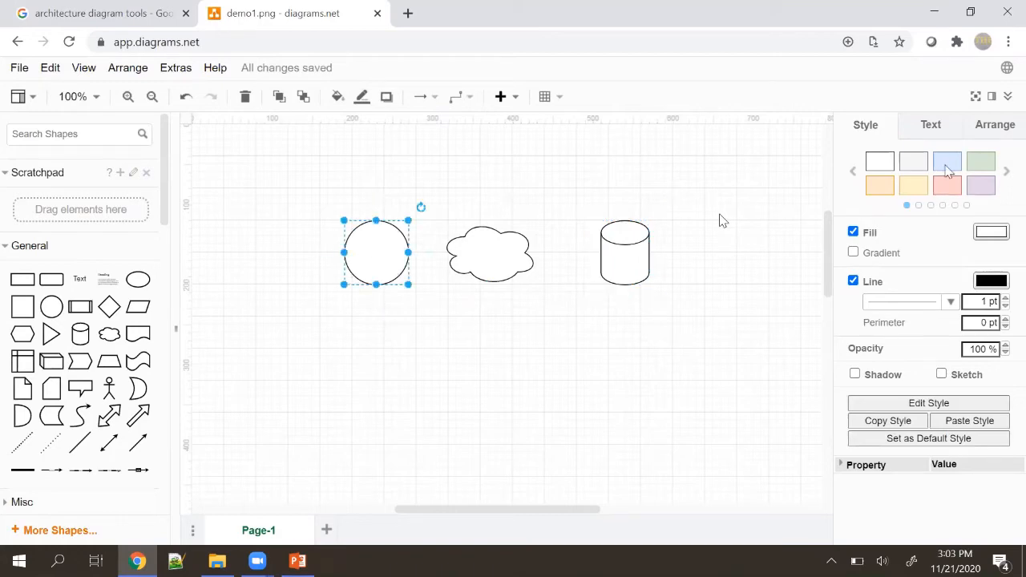
pyautogui.click(920, 186)
pyautogui.click(496, 254)
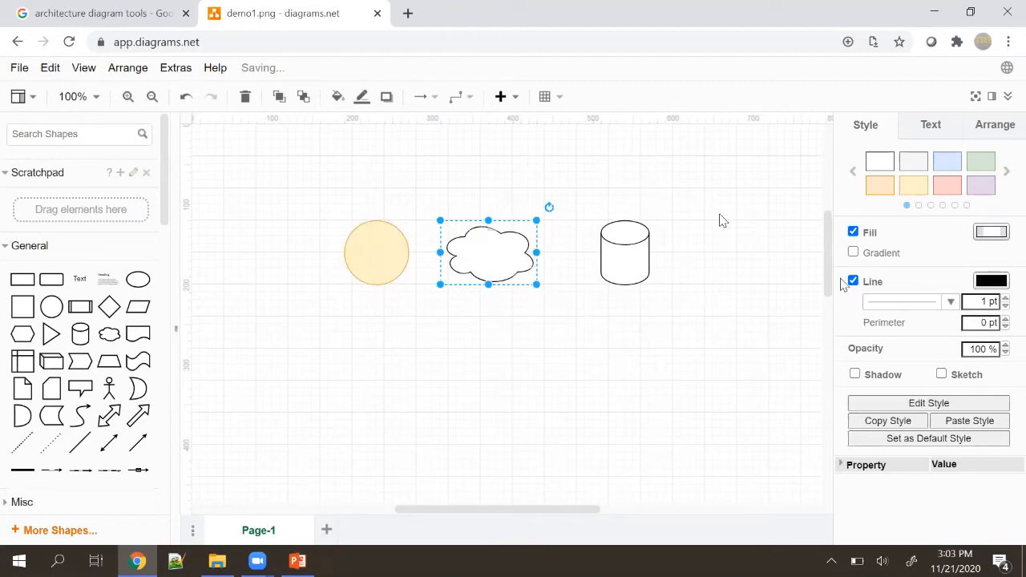
# Give the cylinder a dotted outline in pink
pyautogui.click(615, 256)
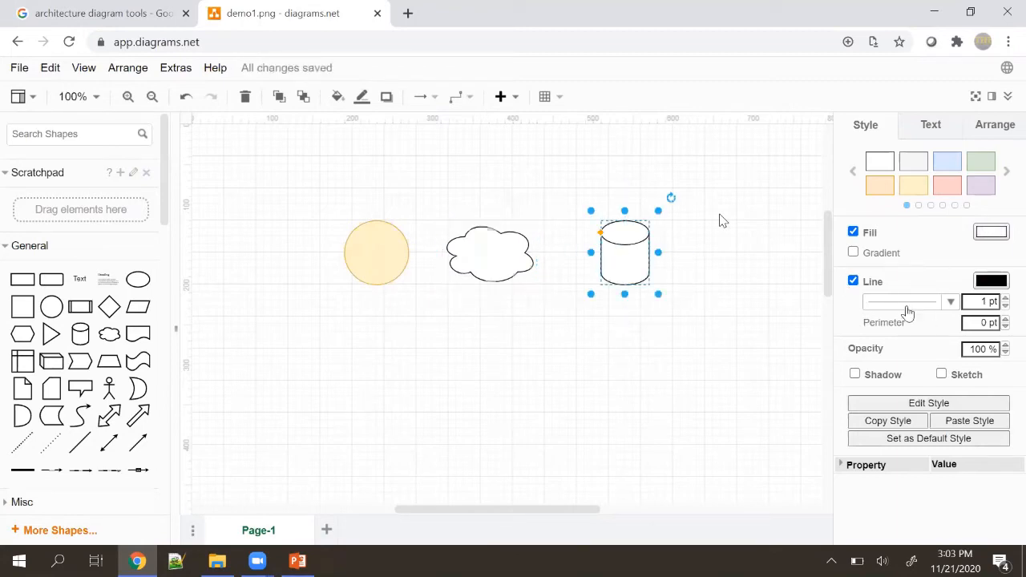
pyautogui.click(905, 310)
pyautogui.click(904, 358)
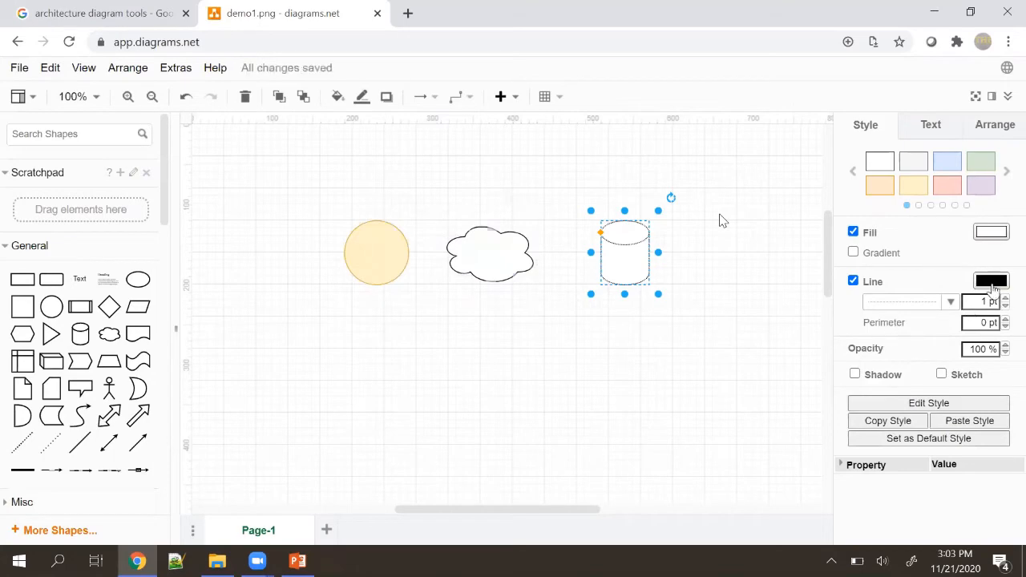
pyautogui.click(991, 281)
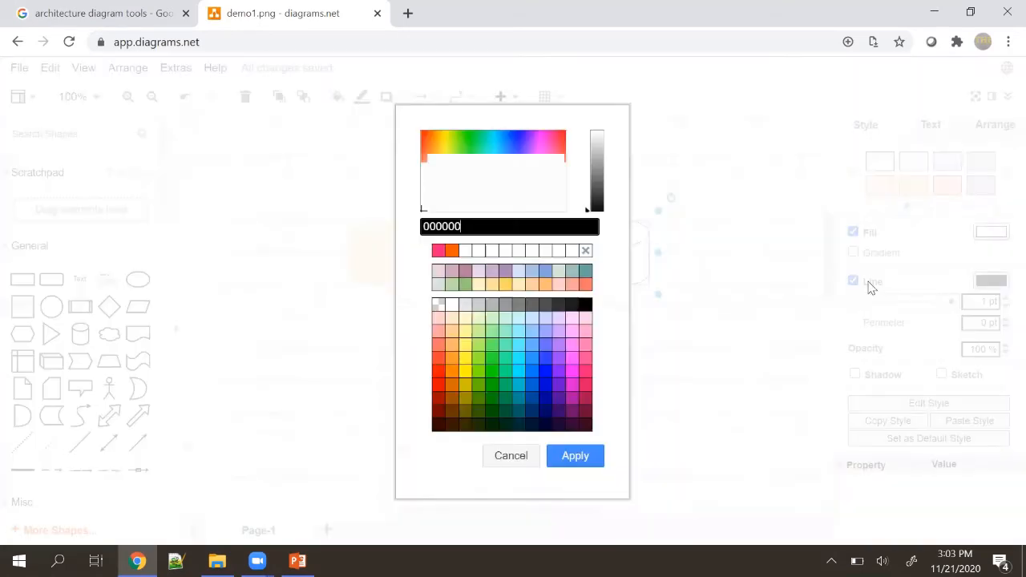
pyautogui.click(586, 359)
pyautogui.click(576, 456)
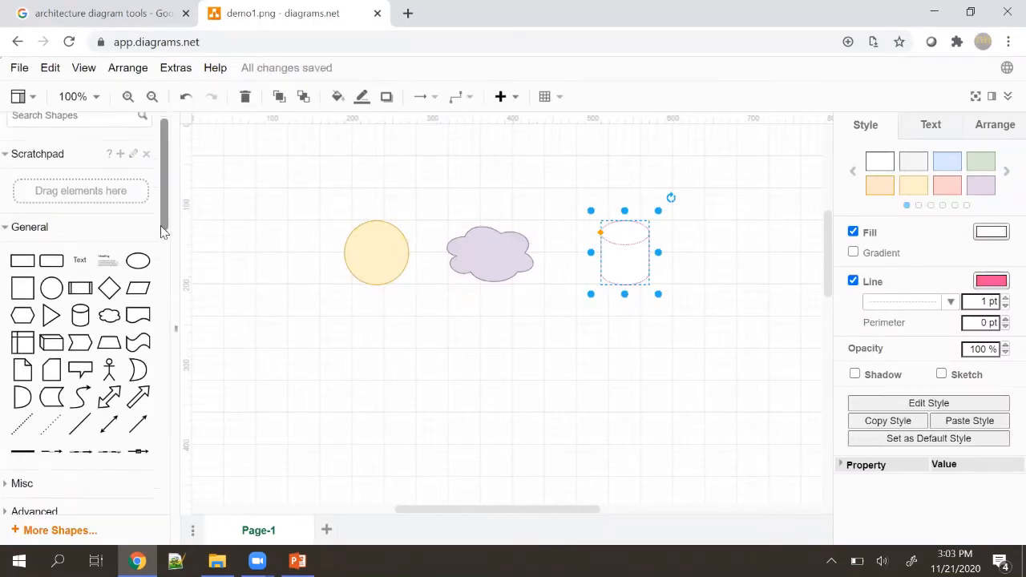
# Place a horizontal three-lane pool from the Advanced shapes below the row of shapes, and delete it
pyautogui.moveTo(165, 208); pyautogui.dragTo(164, 295)
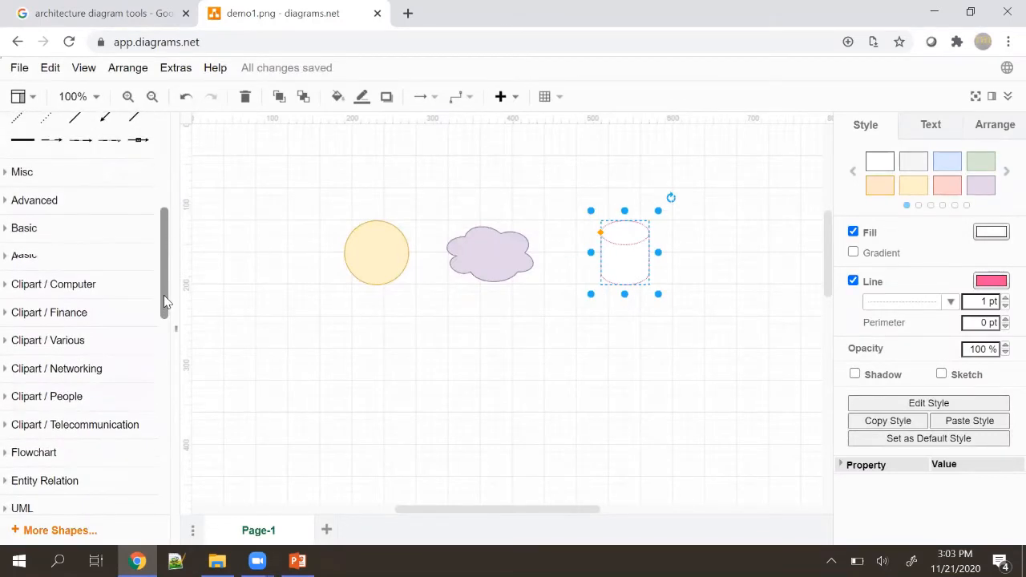
pyautogui.click(6, 206)
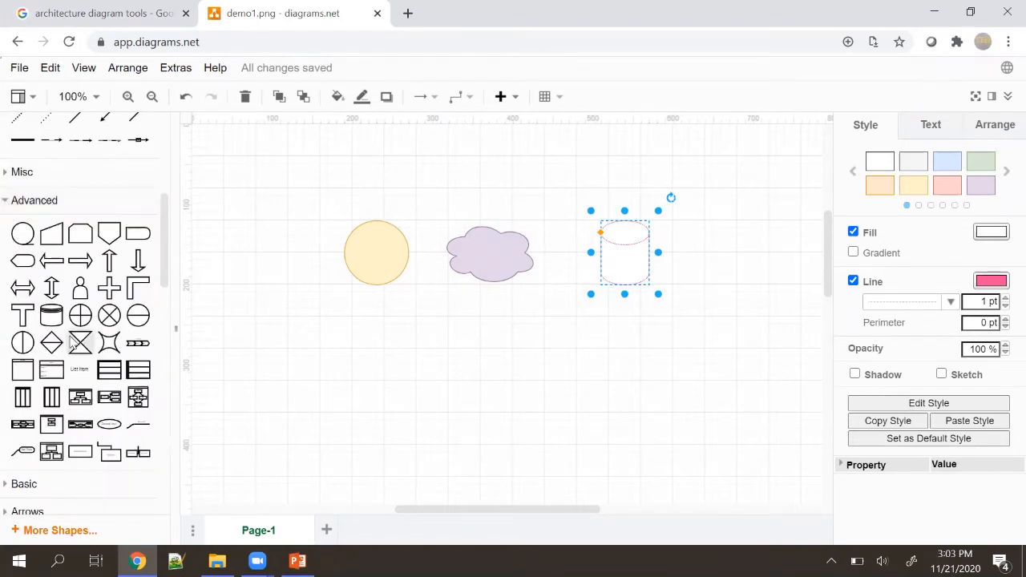
pyautogui.moveTo(105, 375)
pyautogui.moveTo(105, 375); pyautogui.dragTo(357, 328)
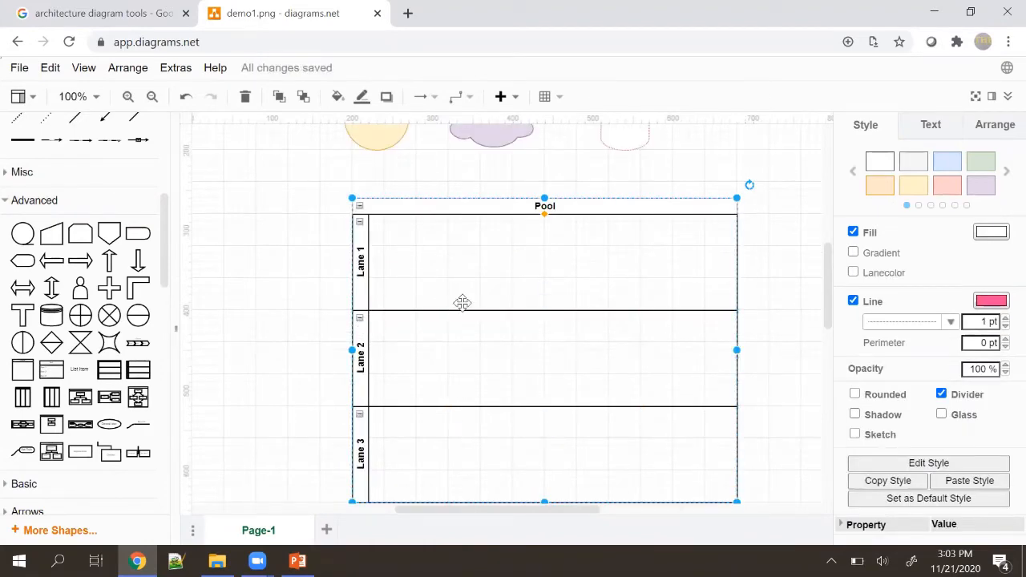
pyautogui.press('Delete')
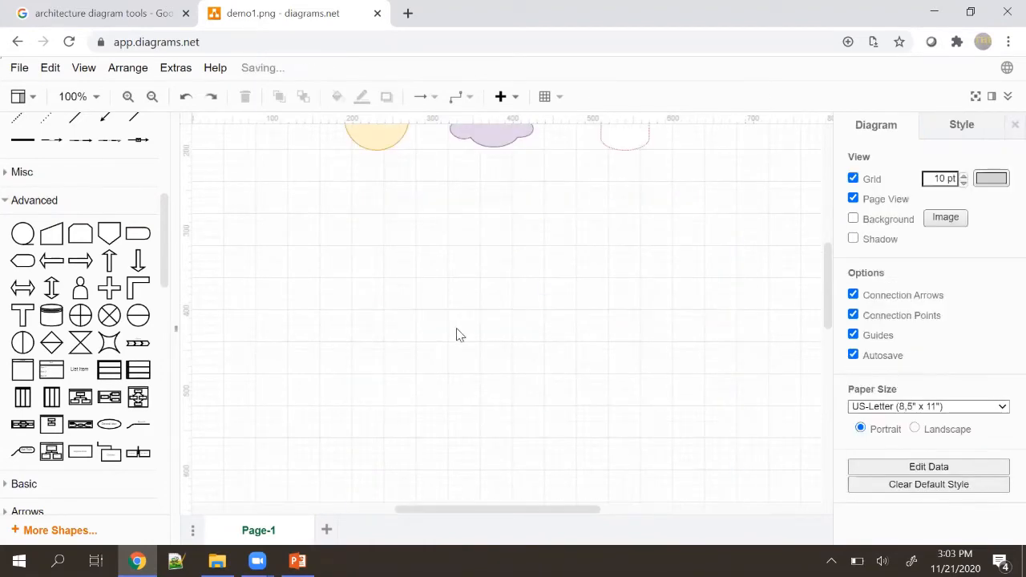
pyautogui.click(9, 202)
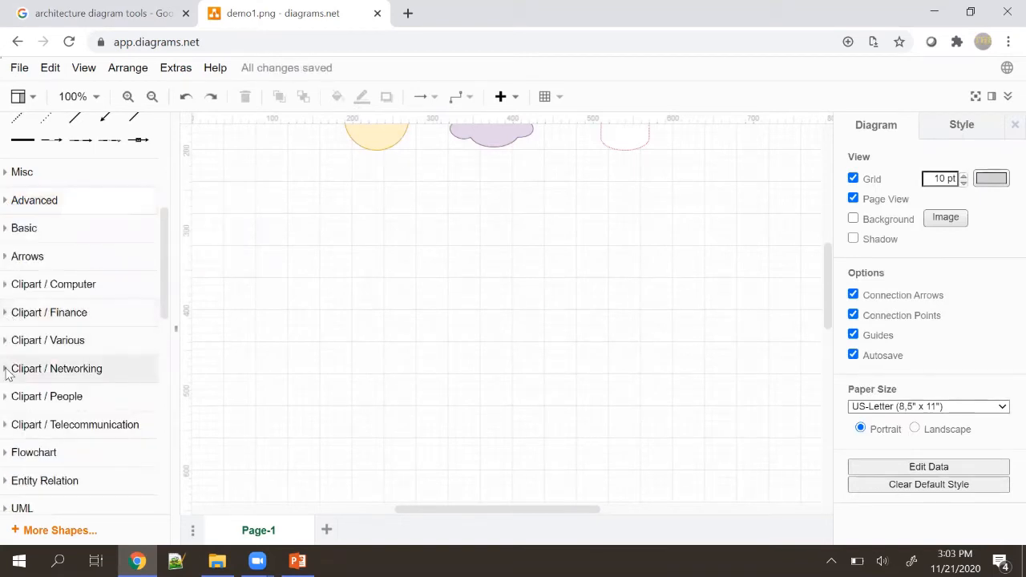
# Place the clipart figure of a man in a dark suit from the People clipart below the yellow circle
pyautogui.click(7, 397)
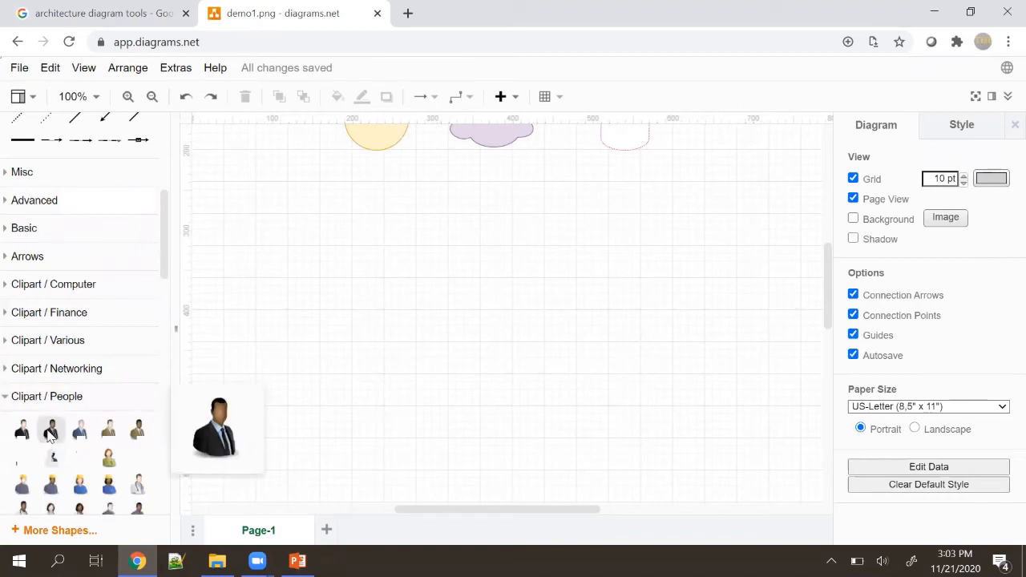
pyautogui.moveTo(51, 430); pyautogui.dragTo(336, 198)
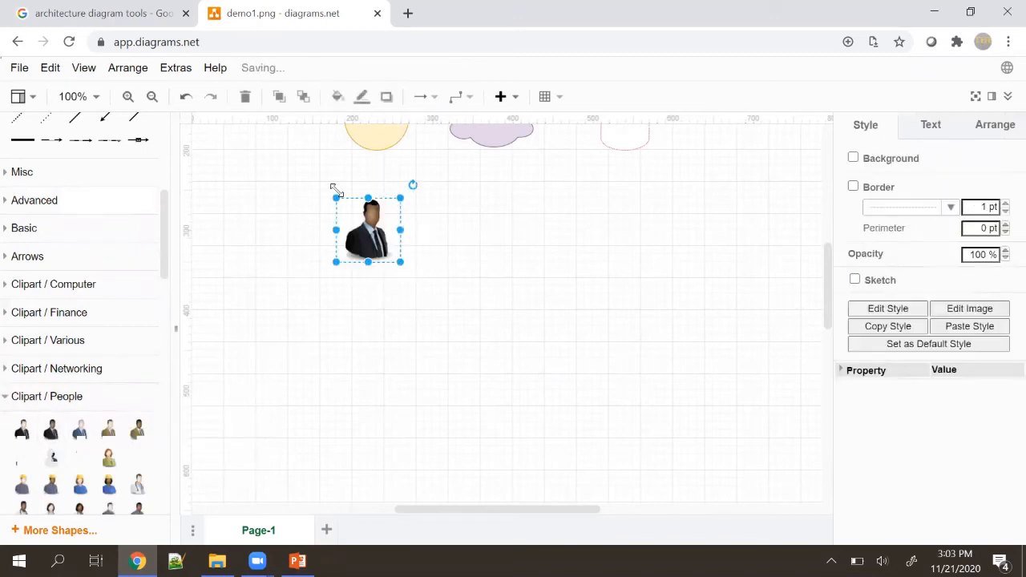
pyautogui.click(6, 398)
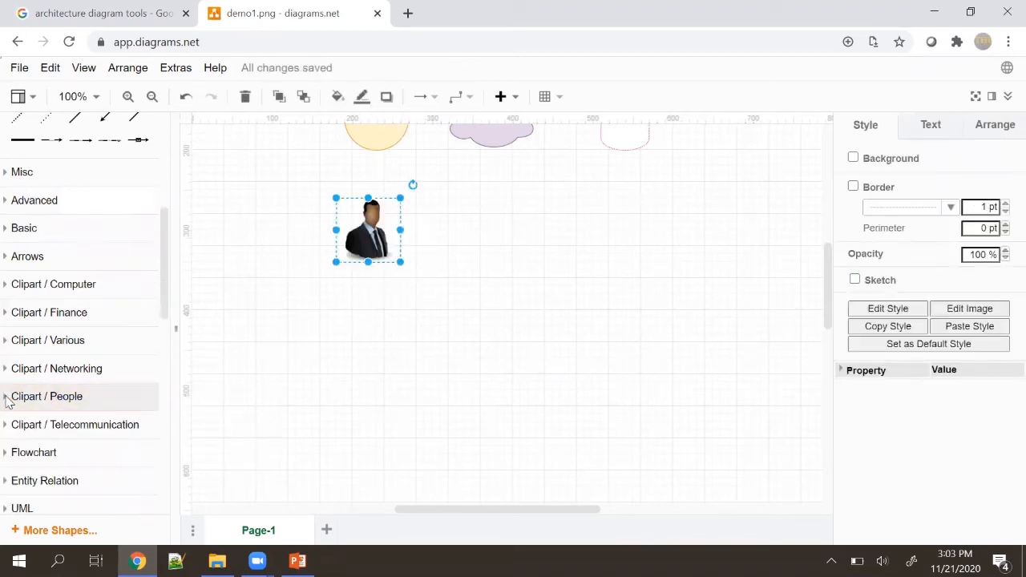
# Look through the UML shapes in the shape library
pyautogui.scroll(-5, 160, 324)
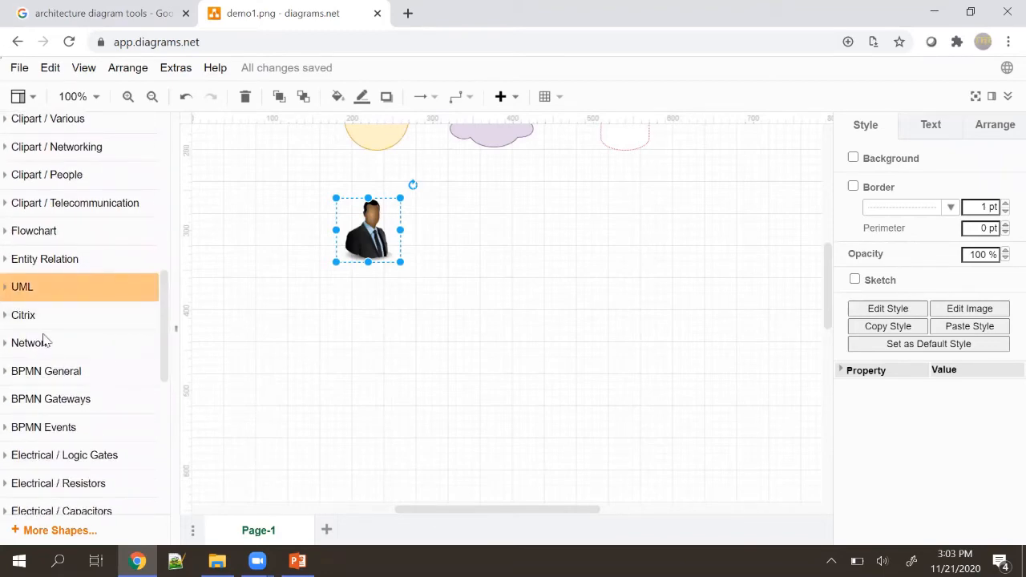
pyautogui.click(22, 286)
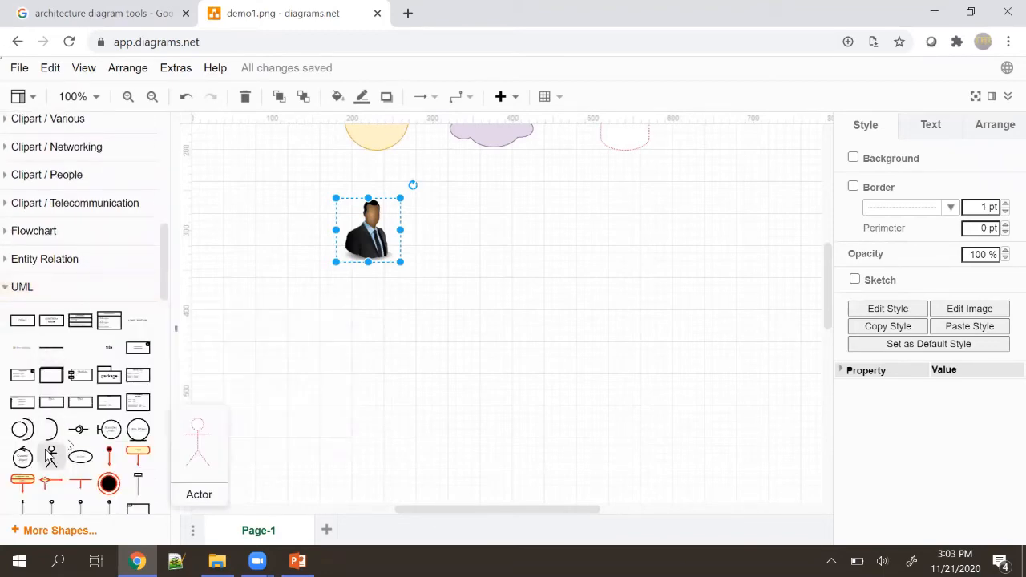
pyautogui.click(24, 286)
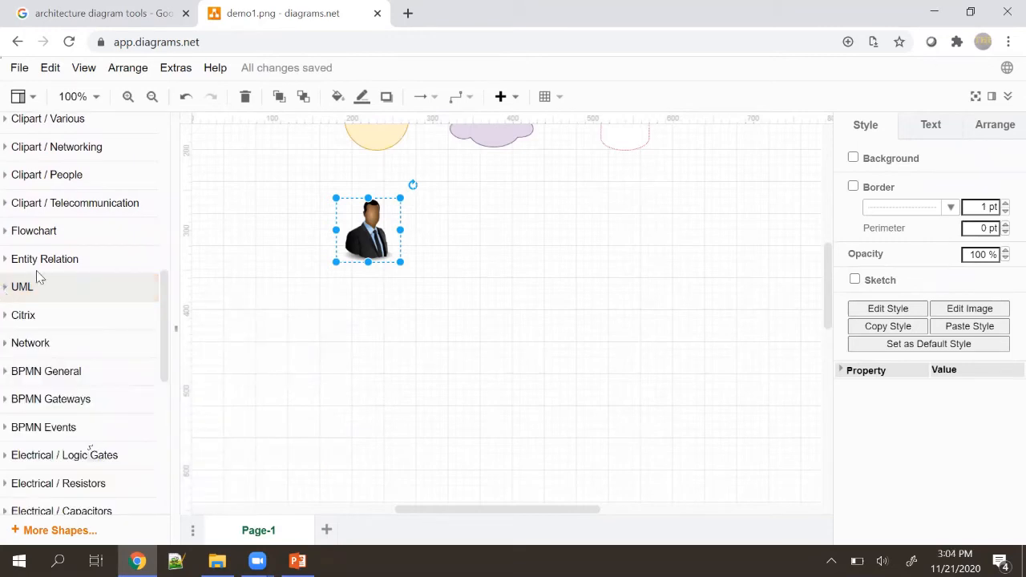
# Look through the Network and Citrix shapes in the shape library
pyautogui.moveTo(165, 359); pyautogui.dragTo(166, 388)
pyautogui.click(6, 218)
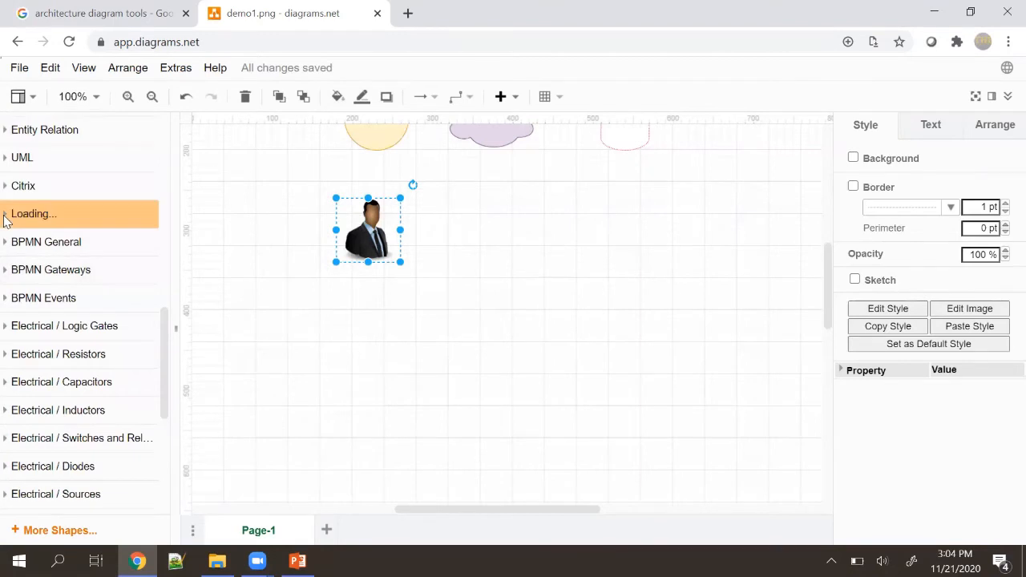
pyautogui.click(7, 217)
pyautogui.click(5, 193)
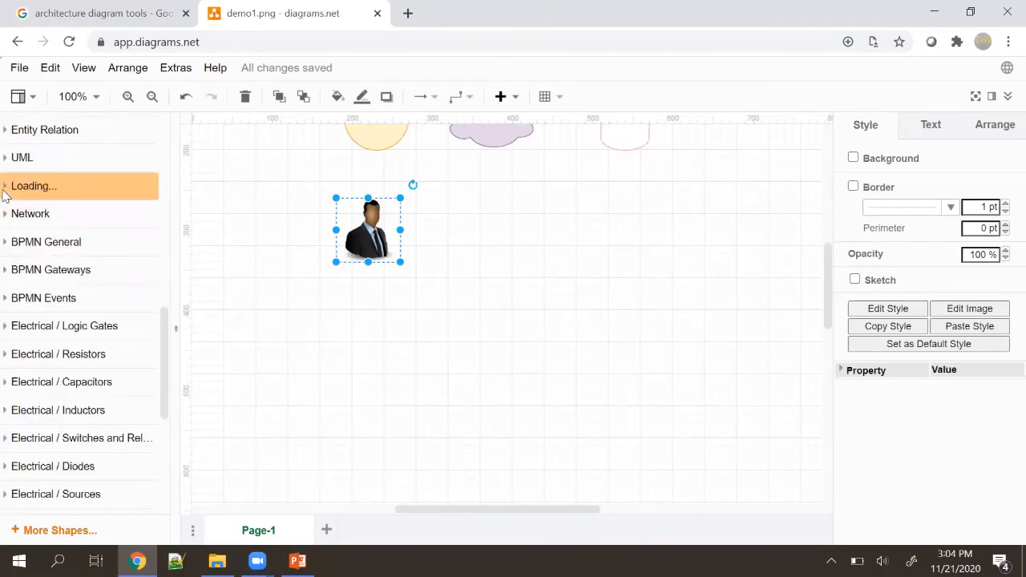
pyautogui.moveTo(93, 331)
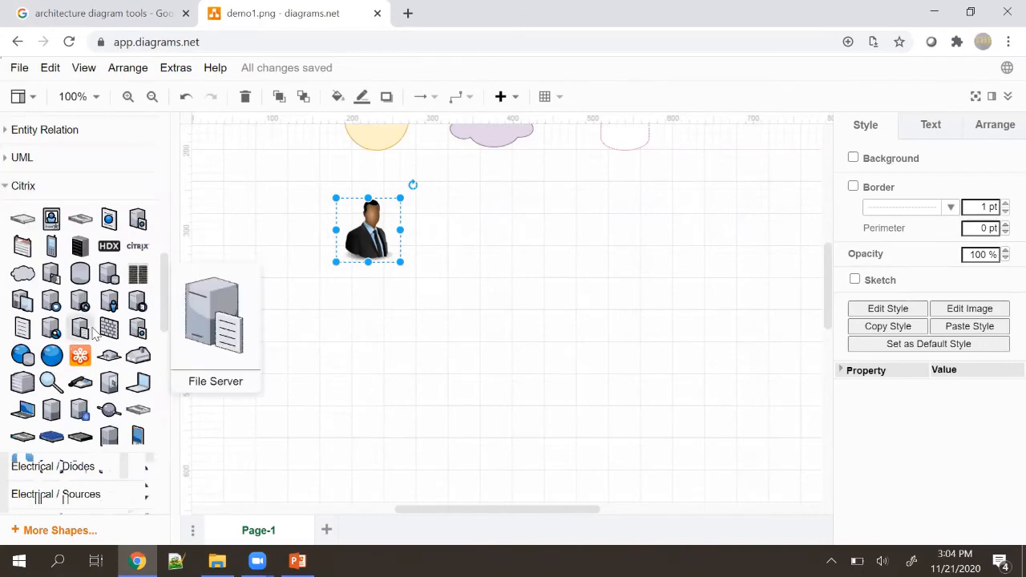
pyautogui.click(6, 189)
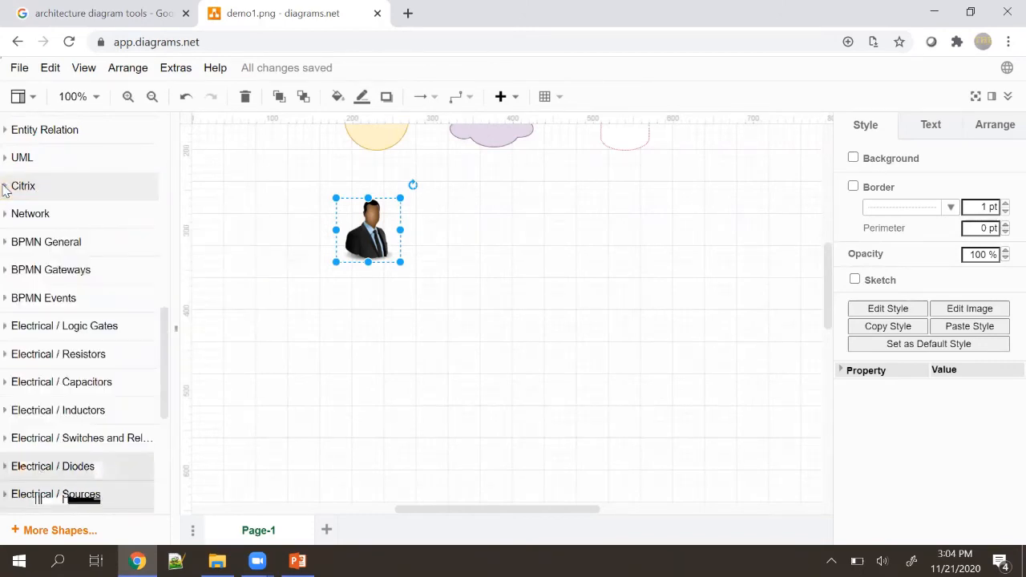
# Look through the Web Icons shapes near the end of the shape library
pyautogui.moveTo(161, 385); pyautogui.dragTo(157, 502)
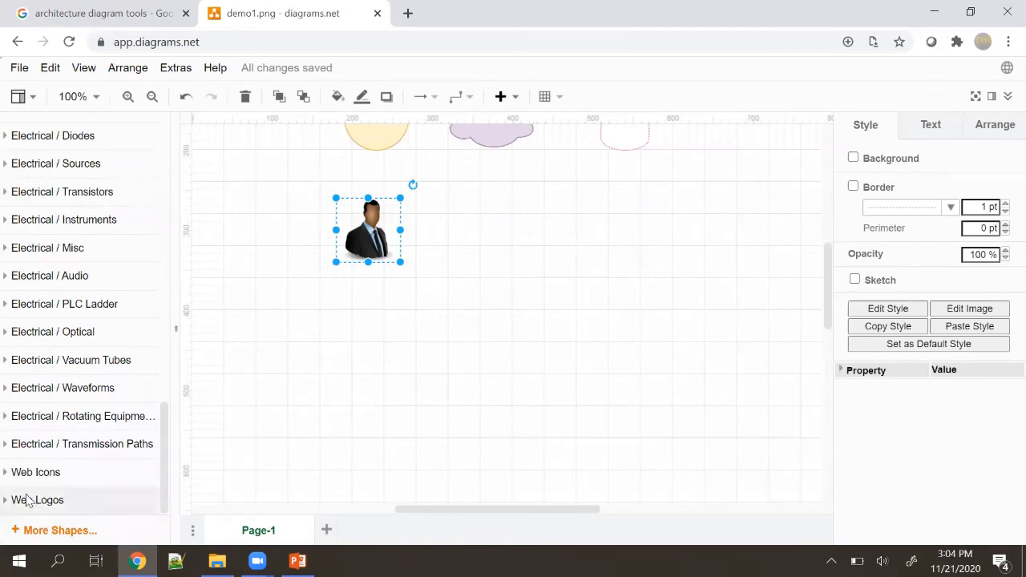
pyautogui.click(7, 475)
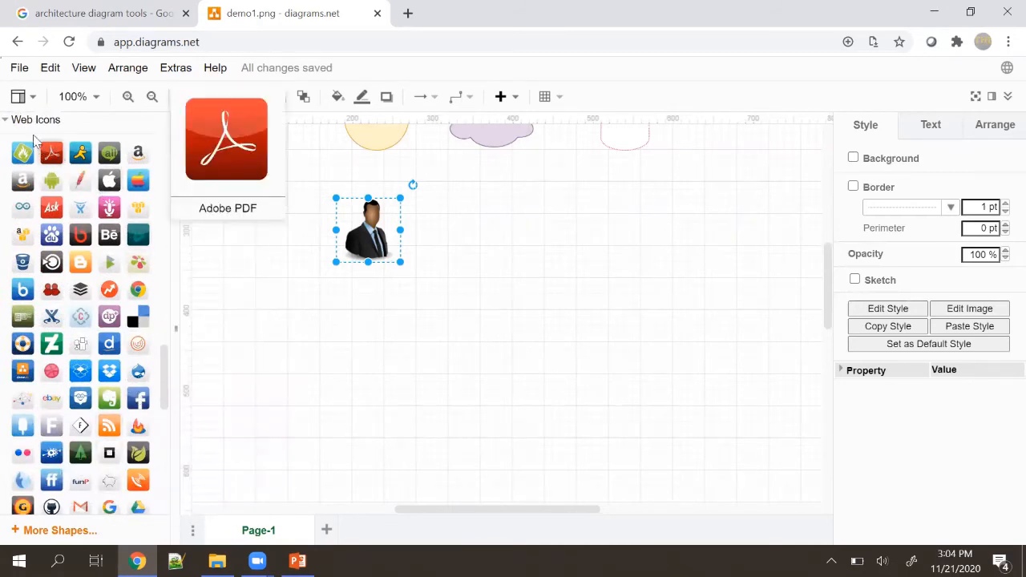
pyautogui.click(9, 121)
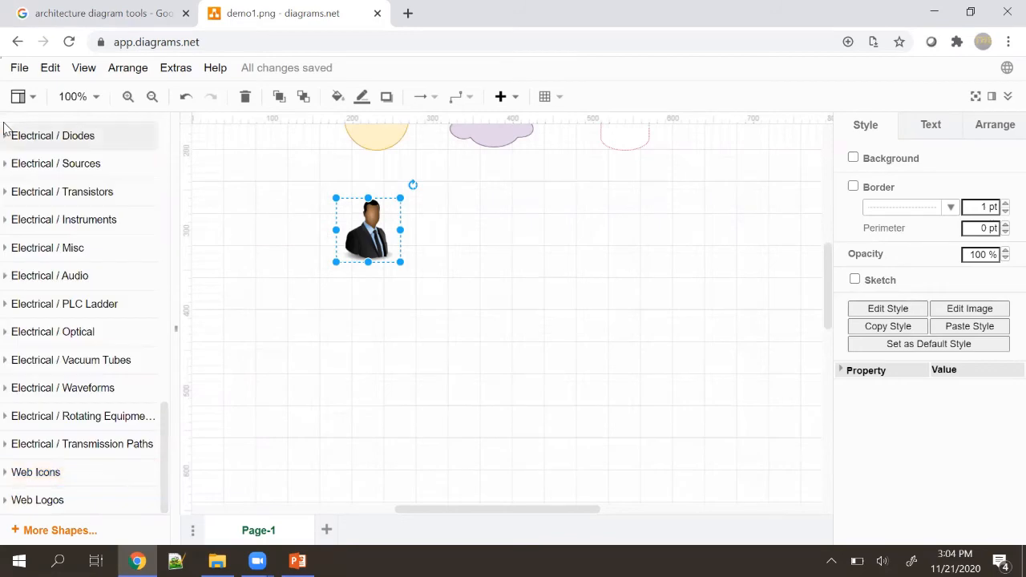
# Preview the Android shapes among the additional shape libraries and close the selection without applying it
pyautogui.click(57, 532)
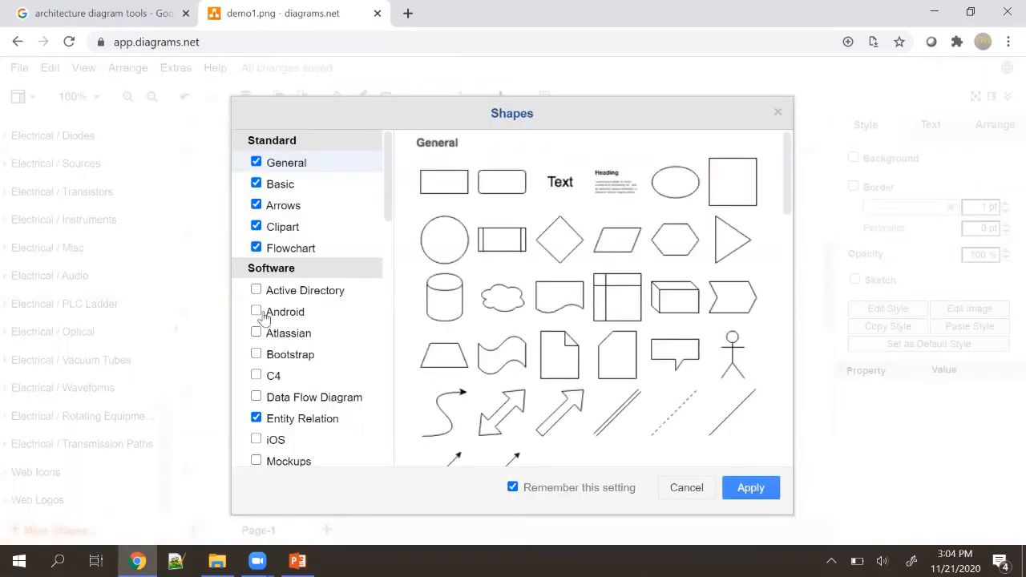
pyautogui.moveTo(264, 319)
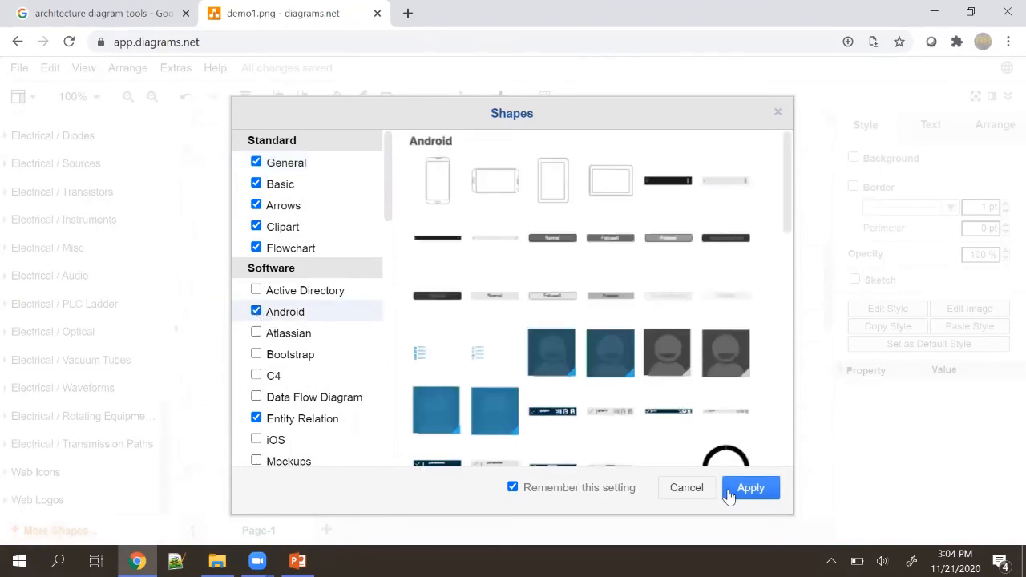
pyautogui.click(777, 112)
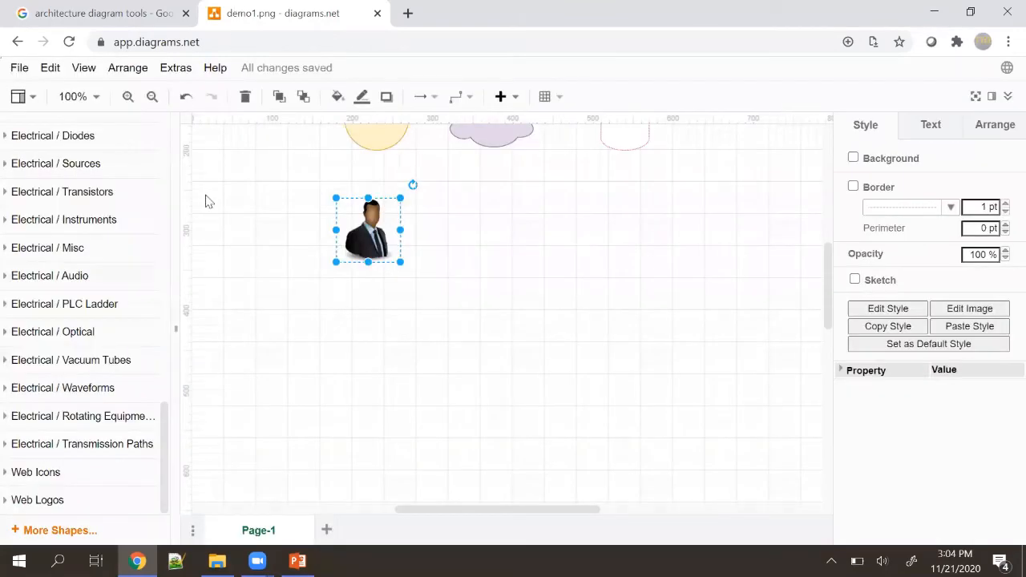
# Search the shapes for "whatsapp" and place the green WhatsApp icon beside the man in the dark suit, below the cloud
pyautogui.moveTo(162, 453); pyautogui.dragTo(153, 100)
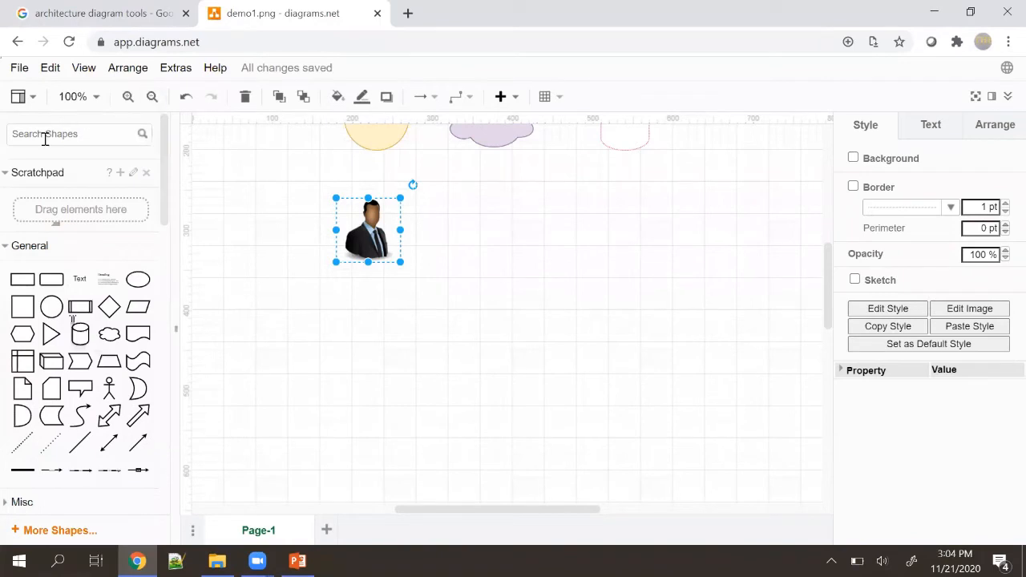
pyautogui.write('whatsapp')
pyautogui.press('Return')
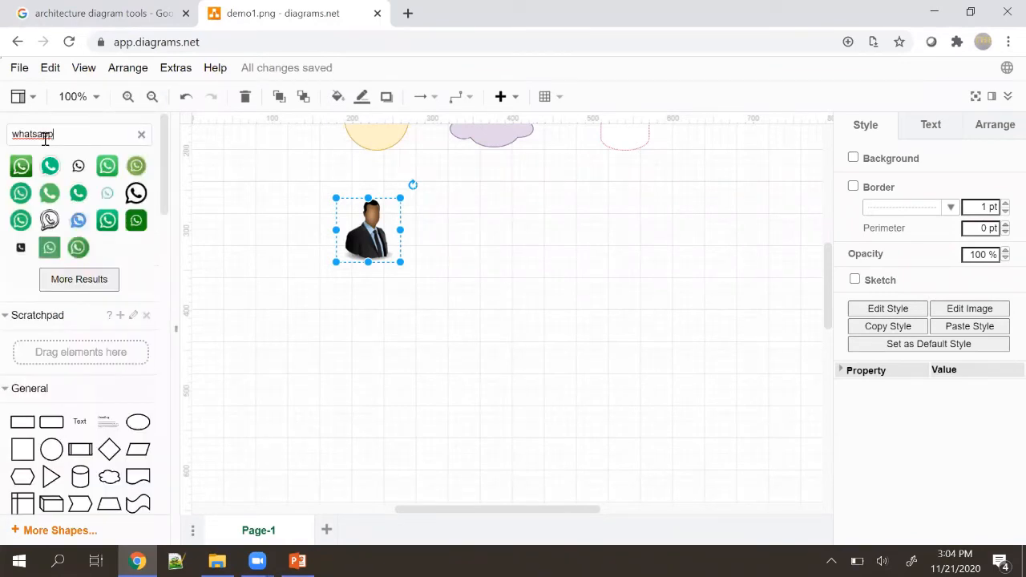
pyautogui.moveTo(50, 166); pyautogui.dragTo(473, 200)
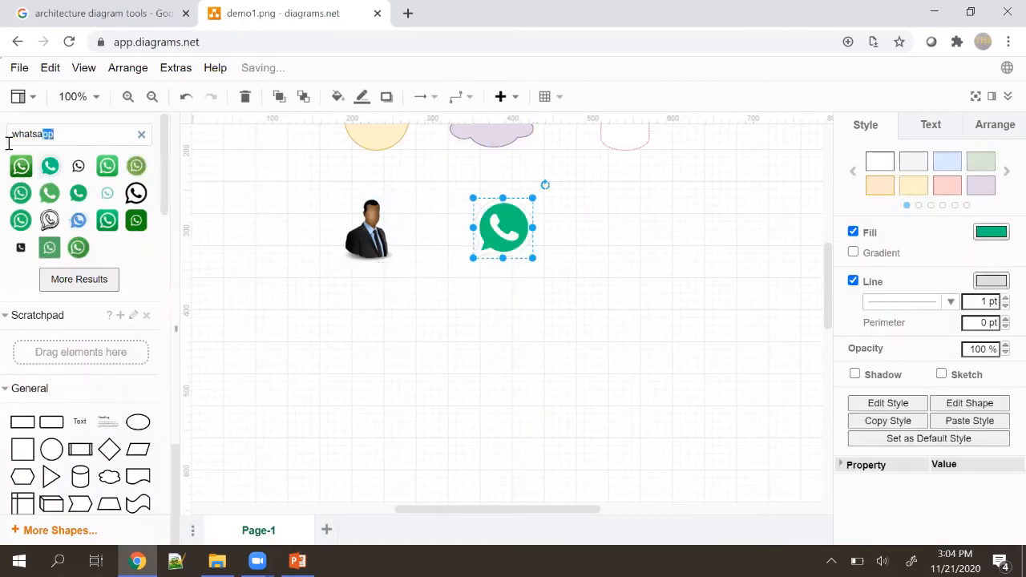
# Search the shape library for "database" and look over the matching shapes
pyautogui.moveTo(53, 135); pyautogui.dragTo(2, 136)
pyautogui.write('databse')
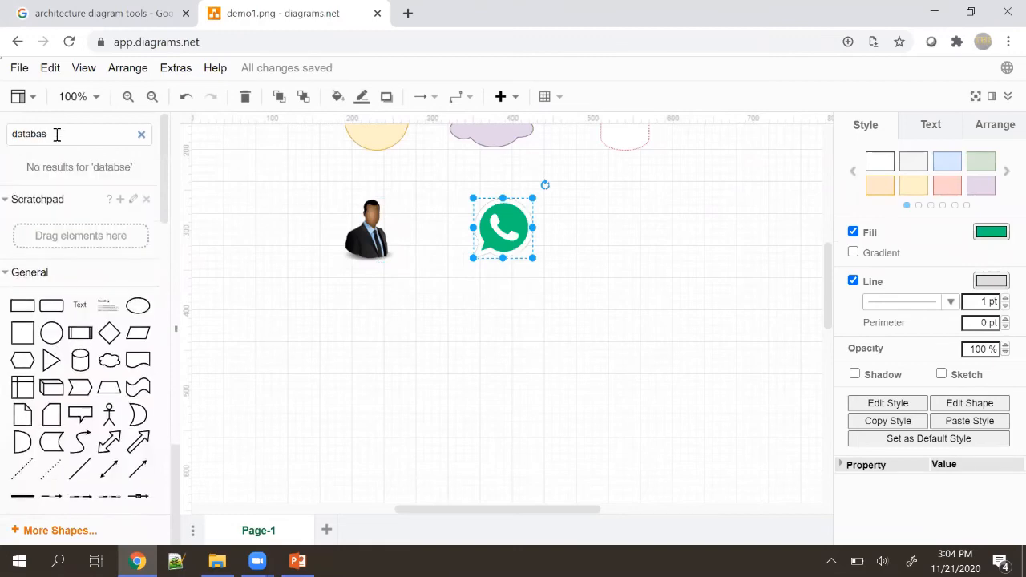
pyautogui.press('Return')
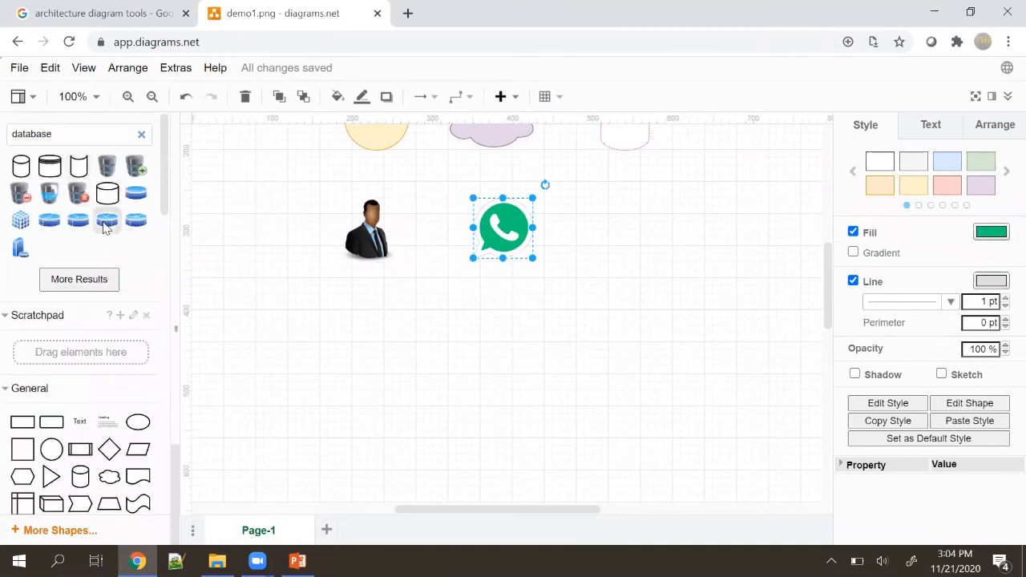
pyautogui.moveTo(105, 227)
# Move the pink-outlined cylinder along its row, away from the cloud, onto the page's right edge at about 800 on the ruler
pyautogui.moveTo(830, 281)
pyautogui.mouseDown()
pyautogui.moveTo(815, 152)
pyautogui.moveTo(813, 288)
pyautogui.mouseUp()
pyautogui.moveTo(513, 511); pyautogui.dragTo(580, 499)
pyautogui.moveTo(409, 238); pyautogui.dragTo(648, 240)
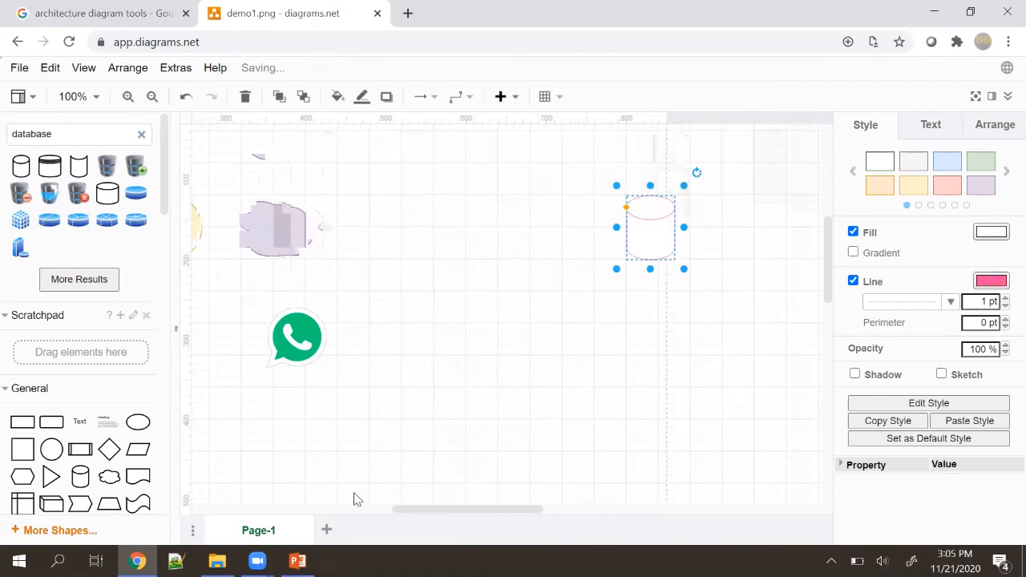
# Turn off the grid on the drawing page
pyautogui.click(83, 68)
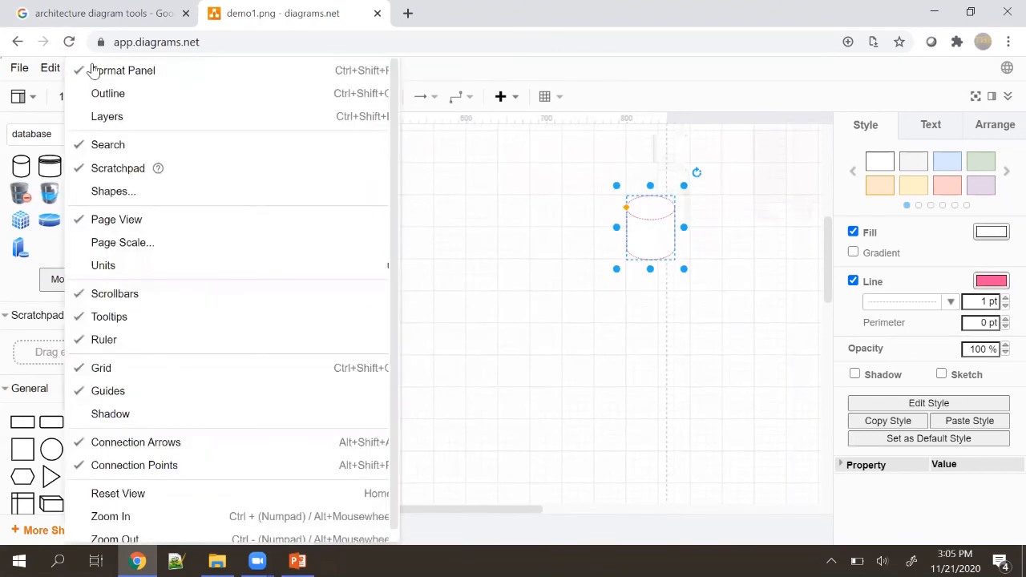
pyautogui.click(105, 368)
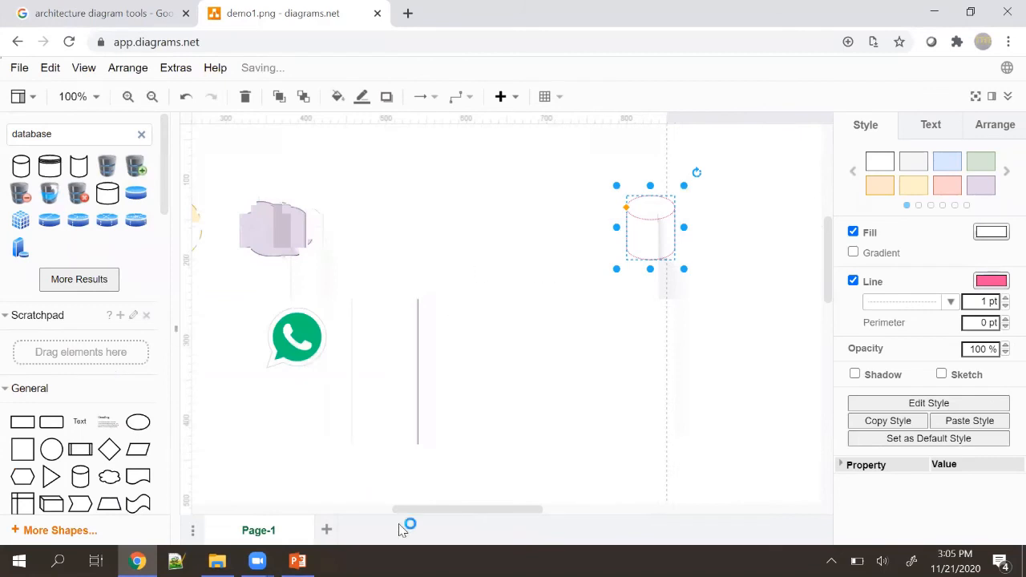
pyautogui.moveTo(421, 510); pyautogui.dragTo(238, 517)
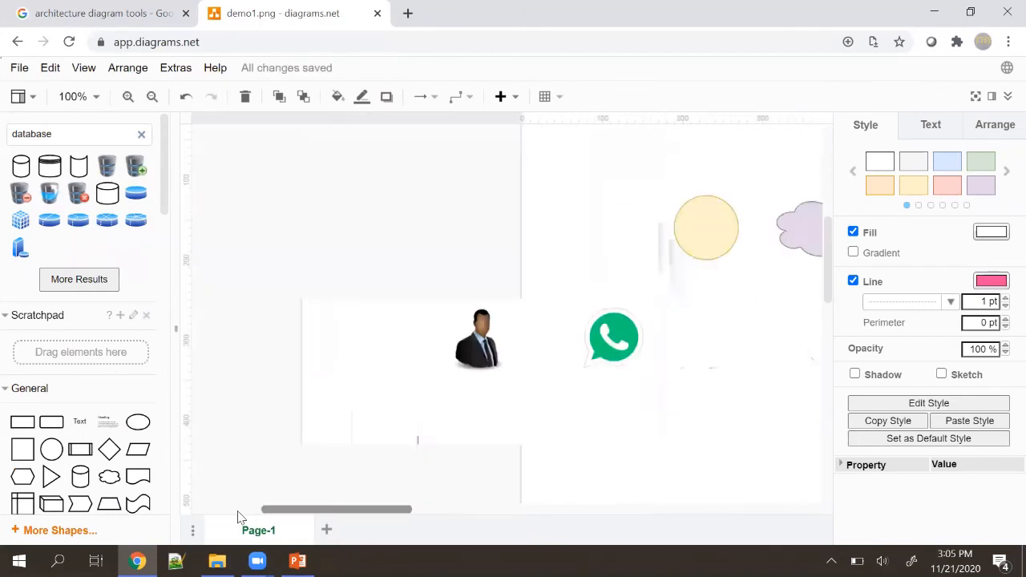
pyautogui.click(21, 71)
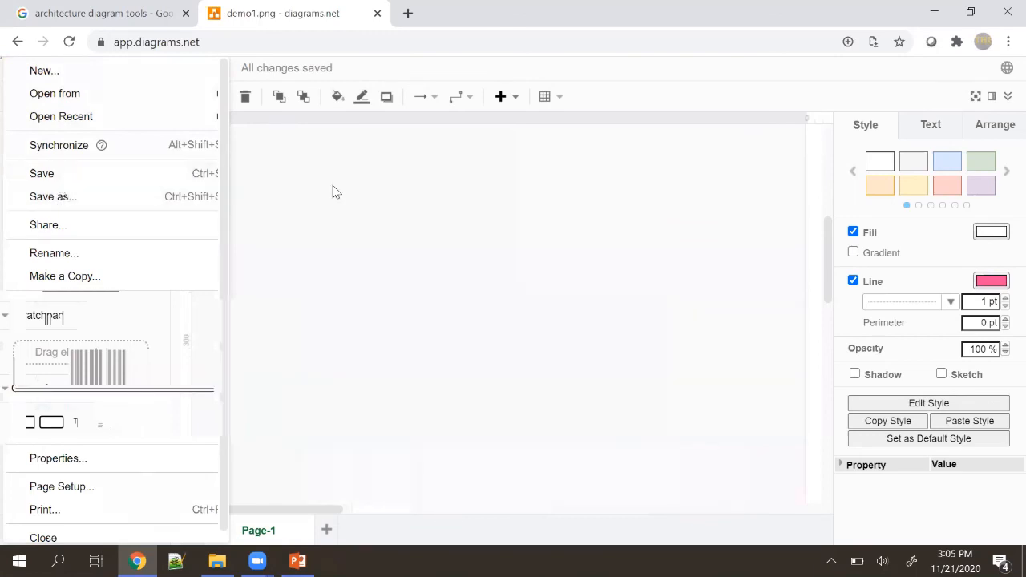
pyautogui.click(492, 257)
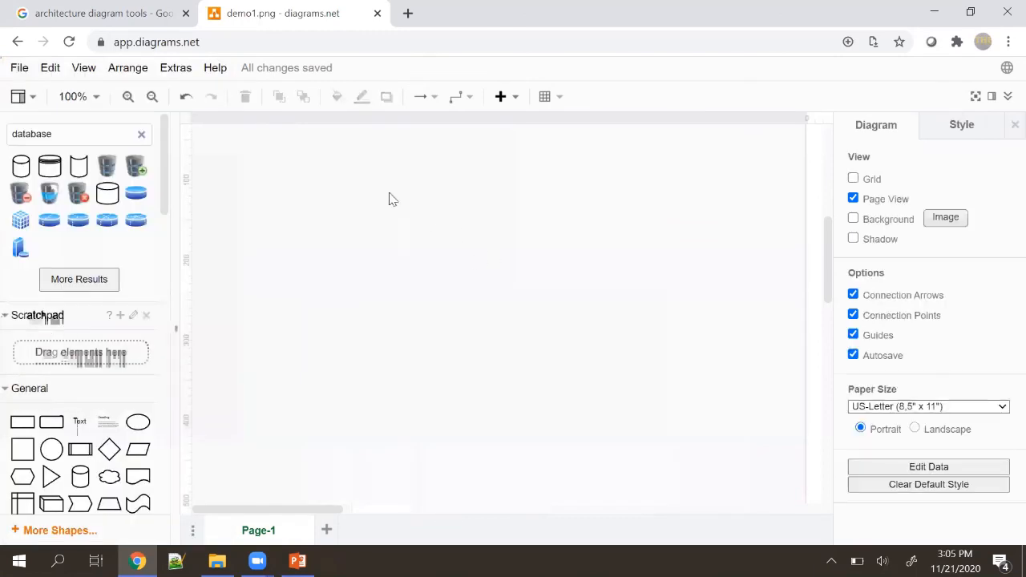